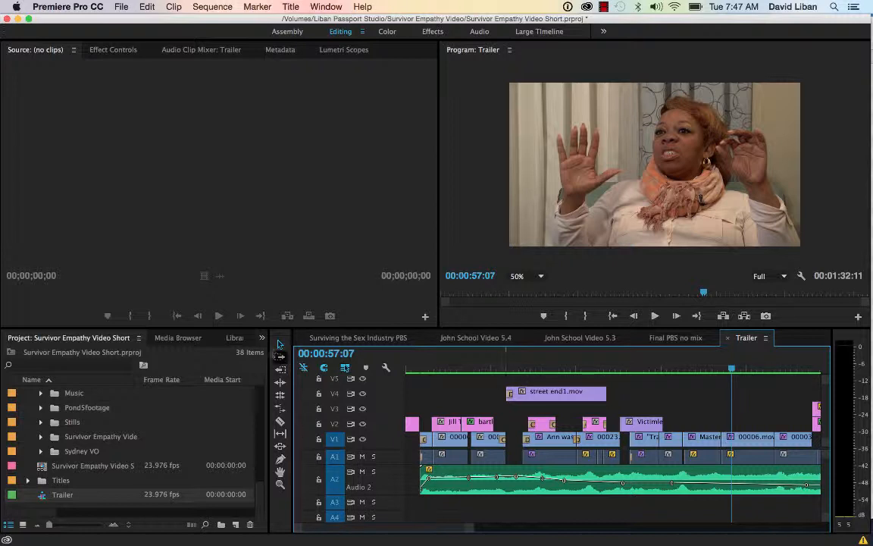
# Browse the Color Correction category of the video effects to see which color correctors are available
pyautogui.click(263, 343)
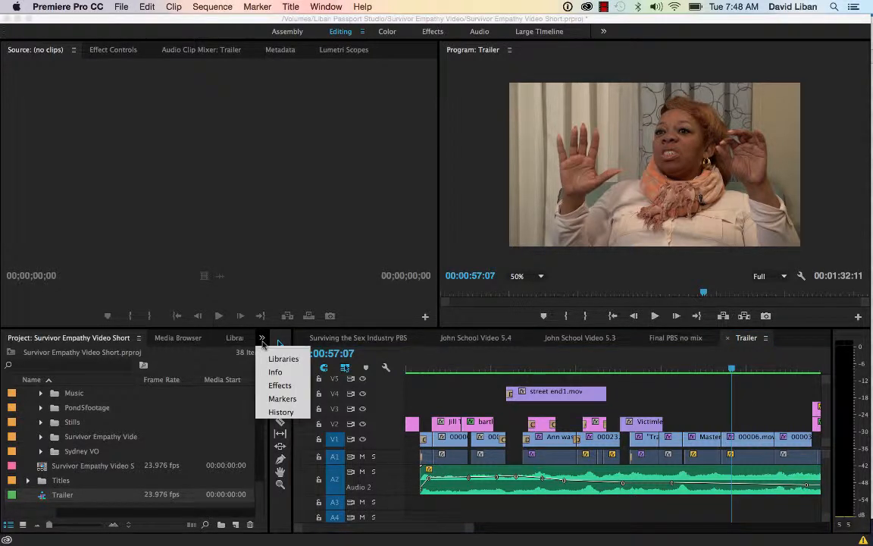
pyautogui.click(279, 384)
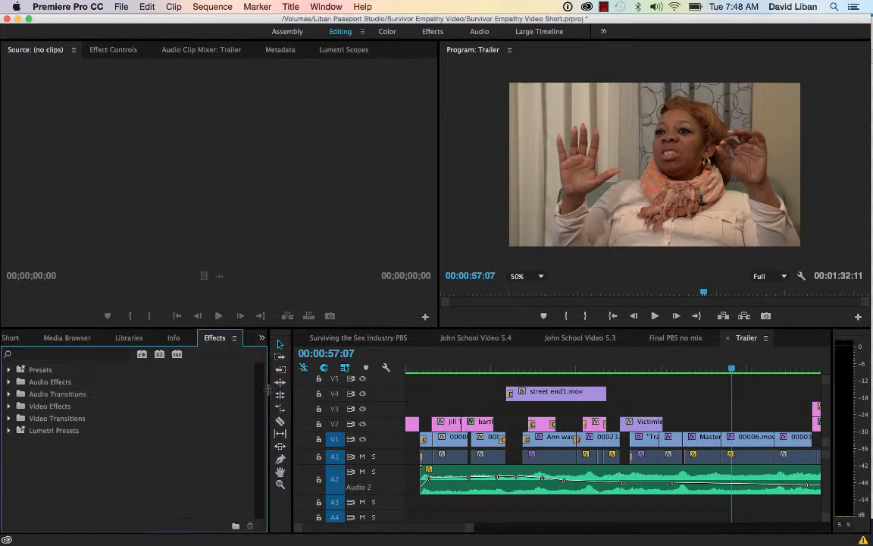
pyautogui.click(11, 406)
pyautogui.scroll(-1, 47, 446)
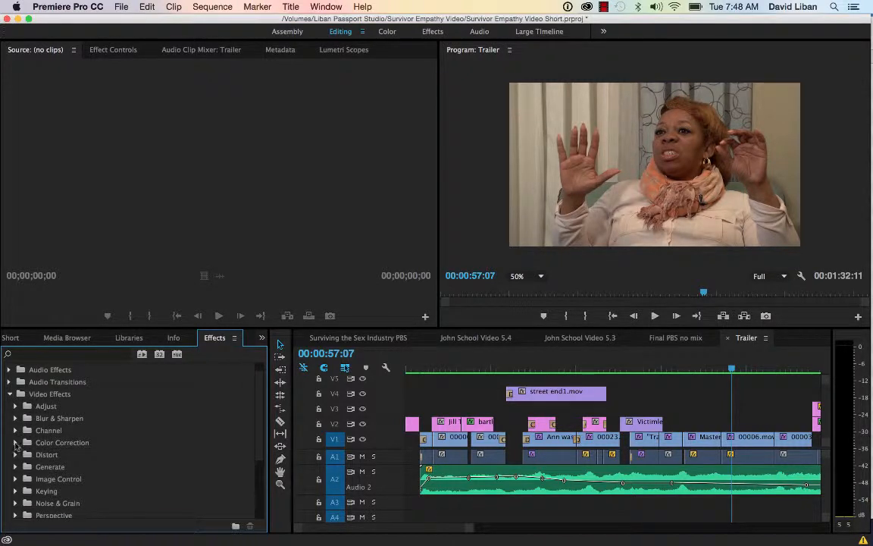
pyautogui.click(16, 442)
pyautogui.scroll(-1, 59, 462)
pyautogui.scroll(-4, 59, 462)
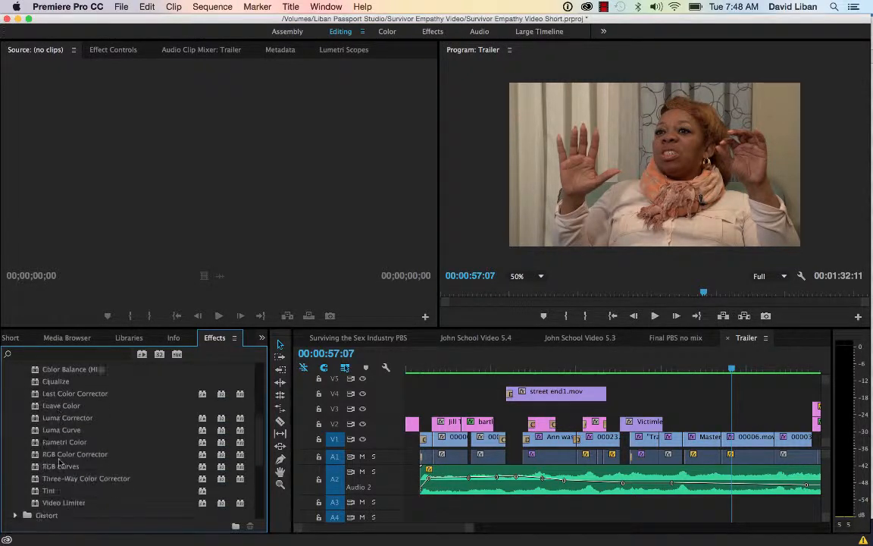
pyautogui.scroll(5, 59, 460)
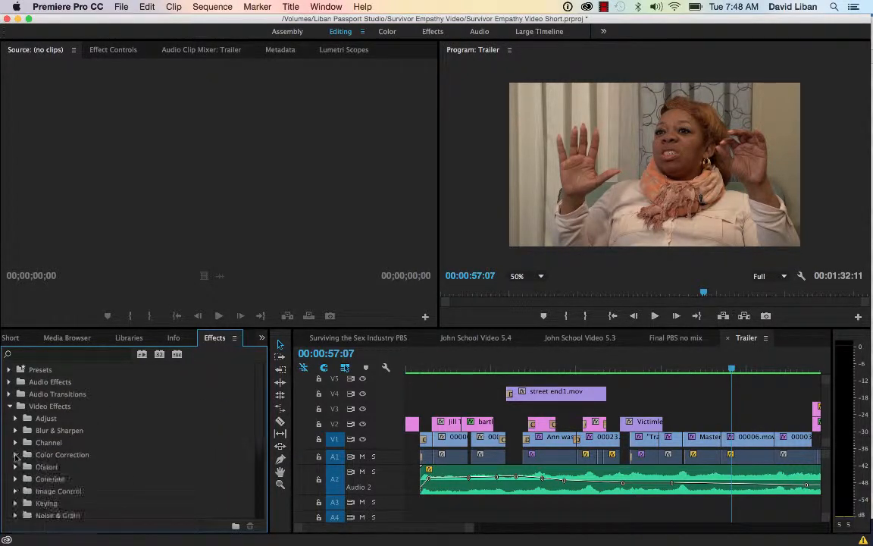
pyautogui.click(11, 406)
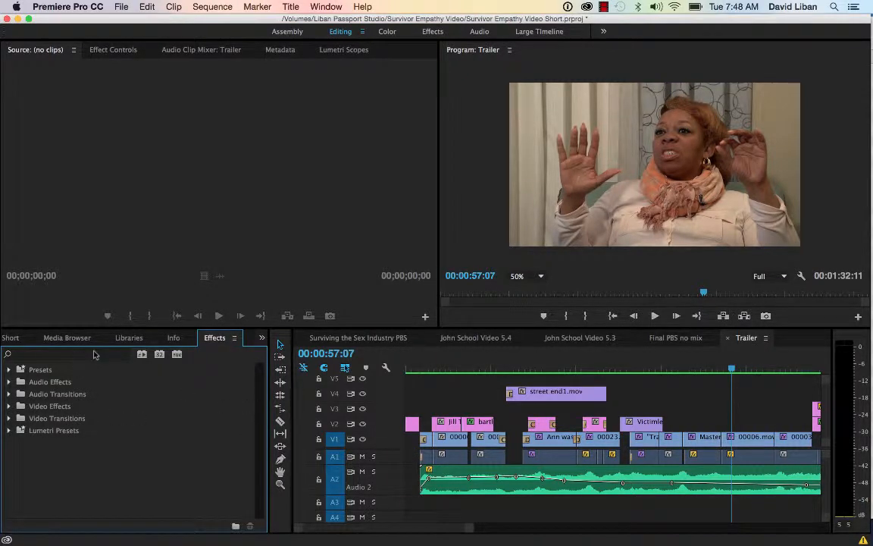
# Duplicate the Trailer sequence in the project and open the copy, closing the original's timeline
pyautogui.click(10, 337)
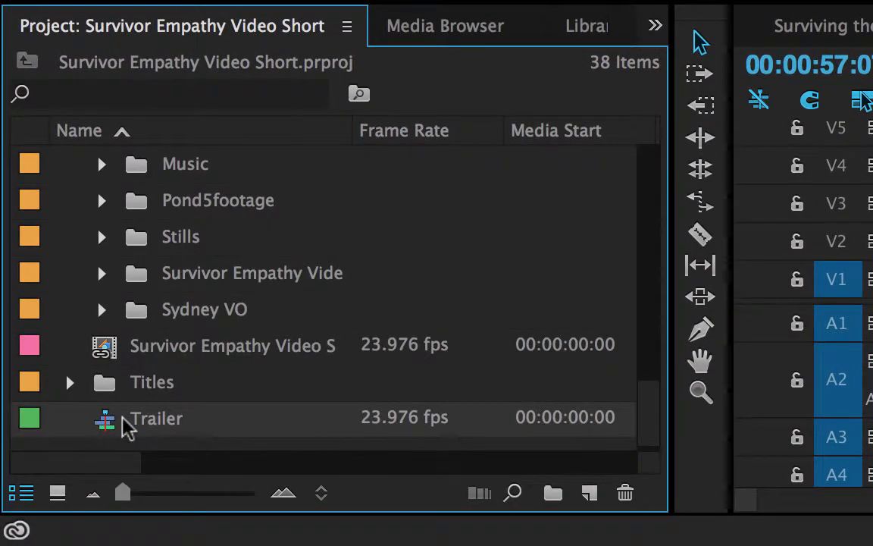
pyautogui.rightClick(128, 426)
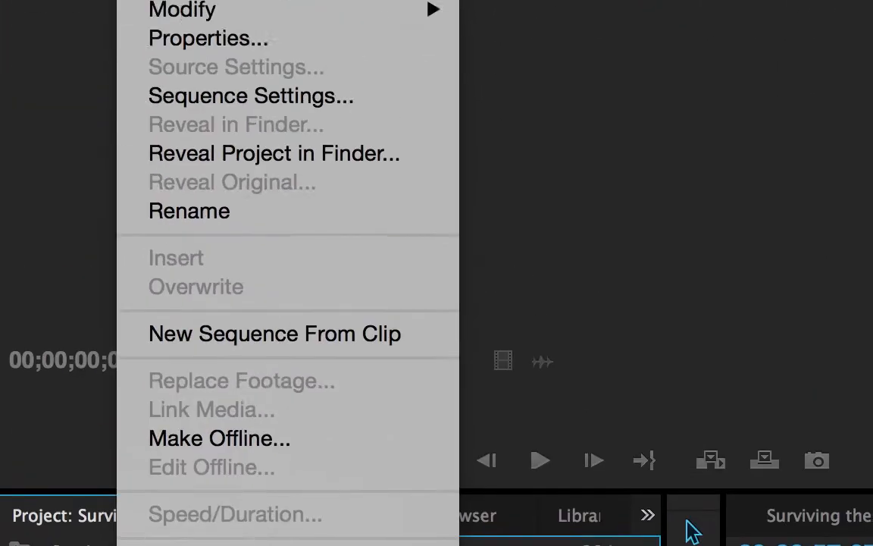
pyautogui.click(167, 337)
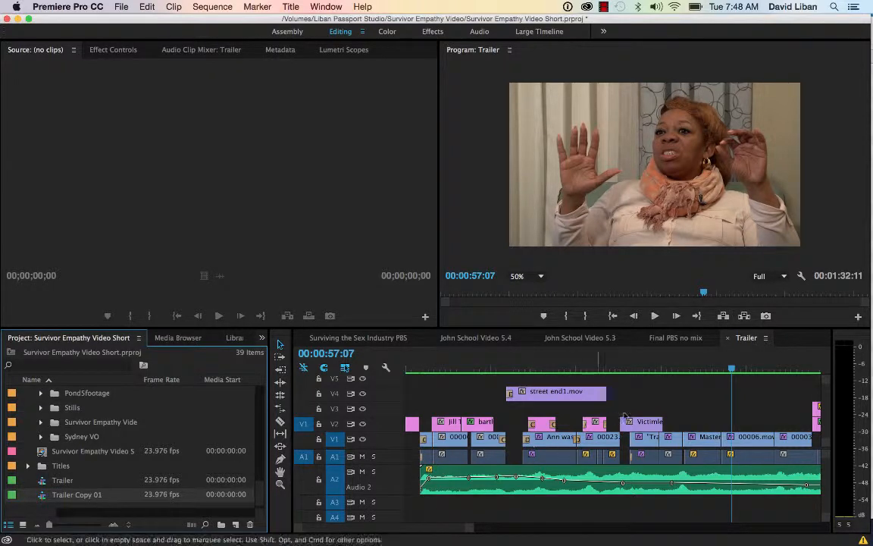
pyautogui.doubleClick(46, 496)
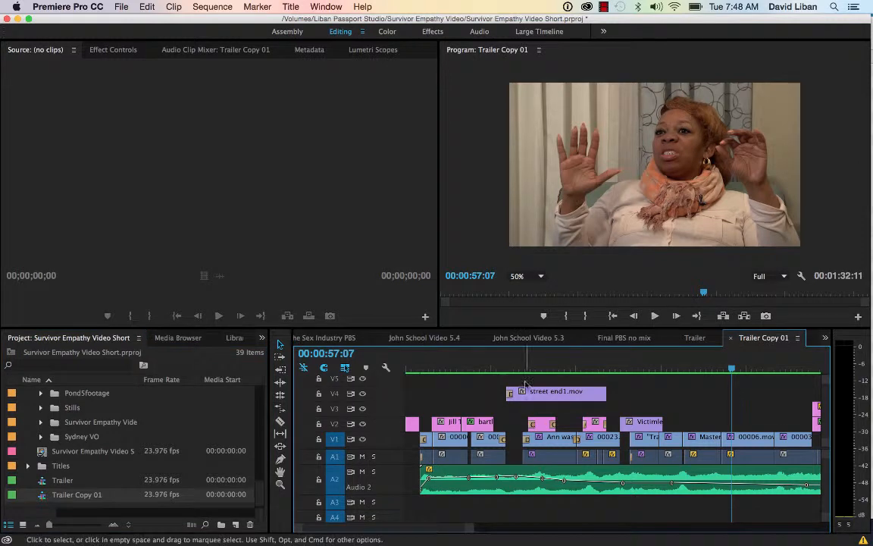
pyautogui.click(715, 339)
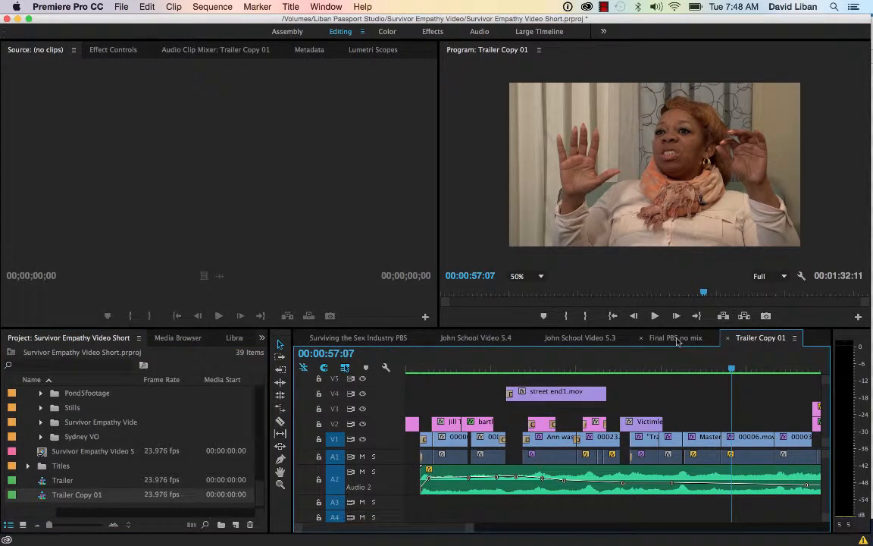
# Replace all video clips in the copied sequence with a linked After Effects composition, saving its project on the Desktop as Test Dynamic
pyautogui.moveTo(732, 370); pyautogui.dragTo(739, 372)
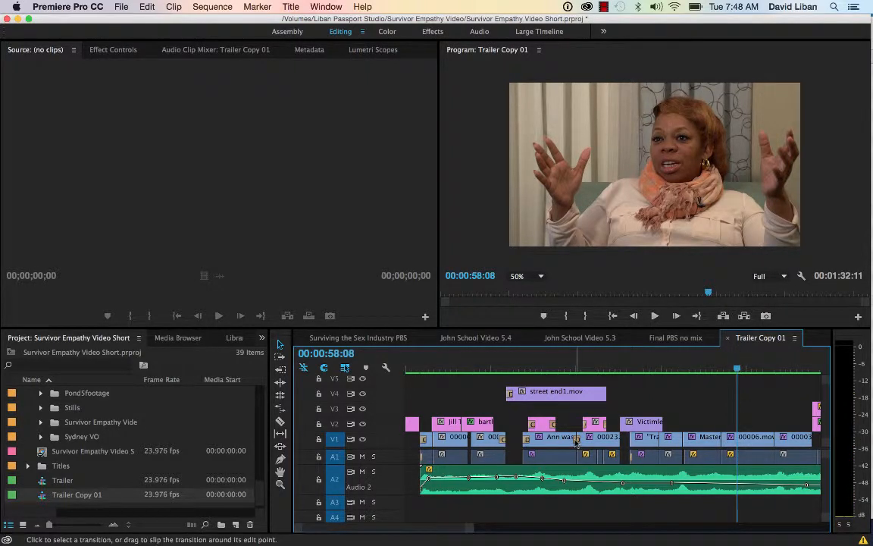
pyautogui.moveTo(469, 528); pyautogui.dragTo(504, 531)
pyautogui.moveTo(795, 437); pyautogui.dragTo(394, 388)
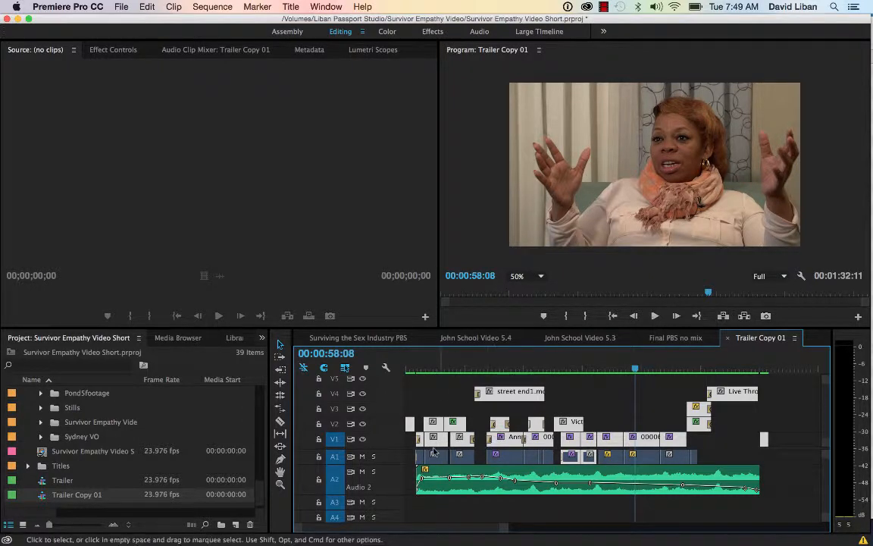
pyautogui.click(115, 6)
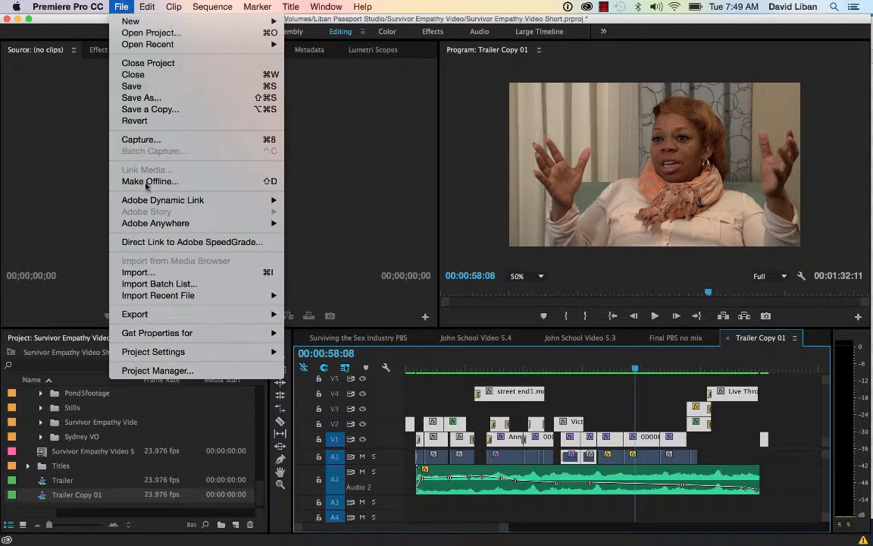
pyautogui.moveTo(209, 203)
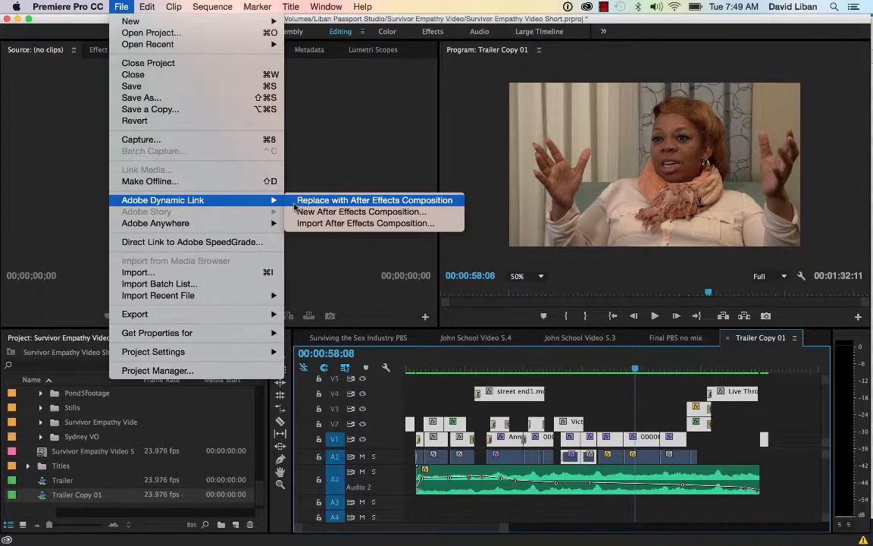
pyautogui.click(294, 203)
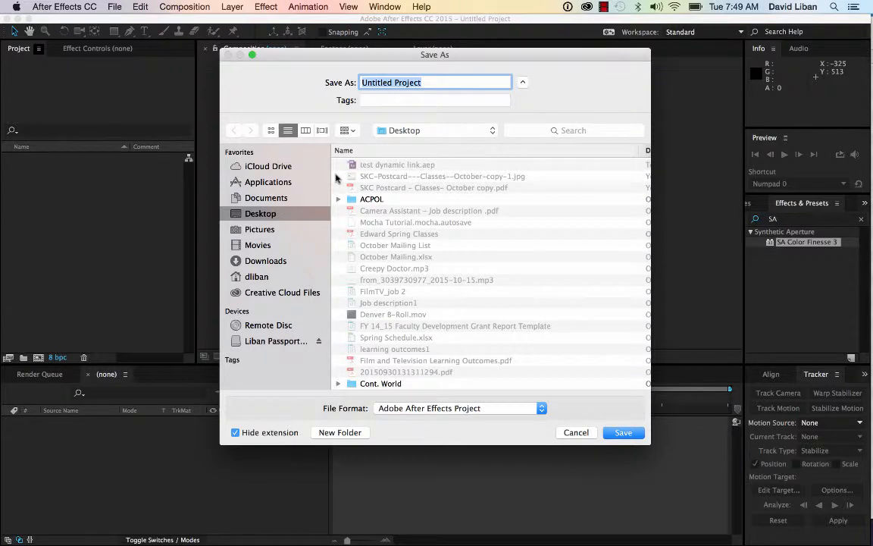
pyautogui.write('Test Dynamic')
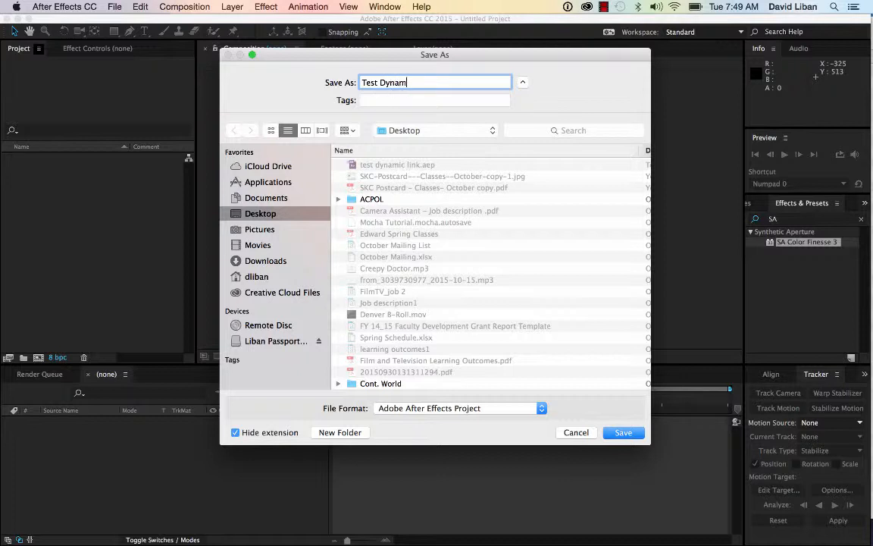
pyautogui.click(623, 433)
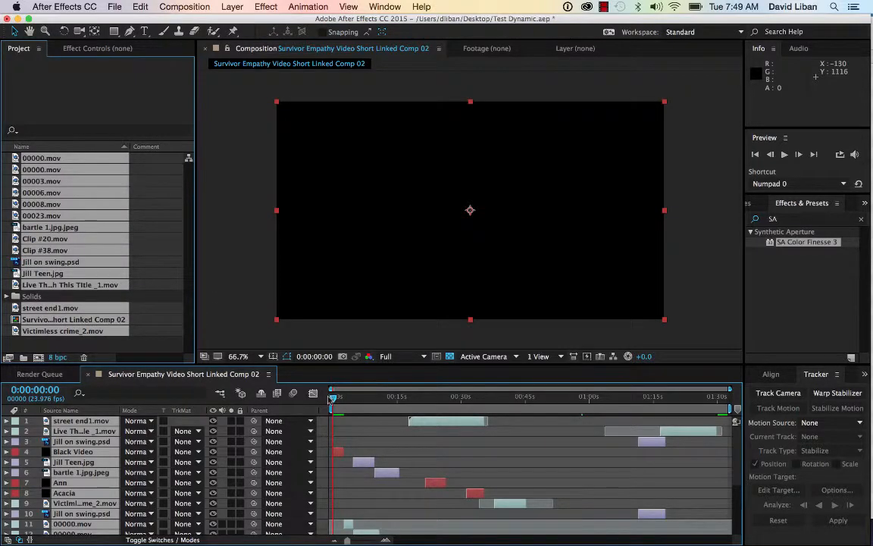
# Scrub the linked composition and review its layers, check the replaced clip in Premiere Pro, and reopen it in After Effects
pyautogui.moveTo(334, 401); pyautogui.dragTo(557, 410)
pyautogui.scroll(-5, 551, 480)
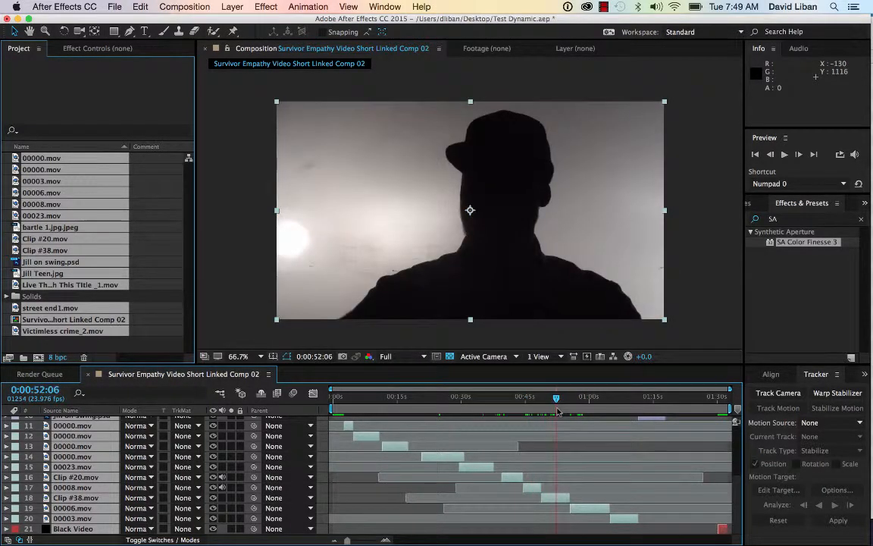
pyautogui.press('super+Tab')
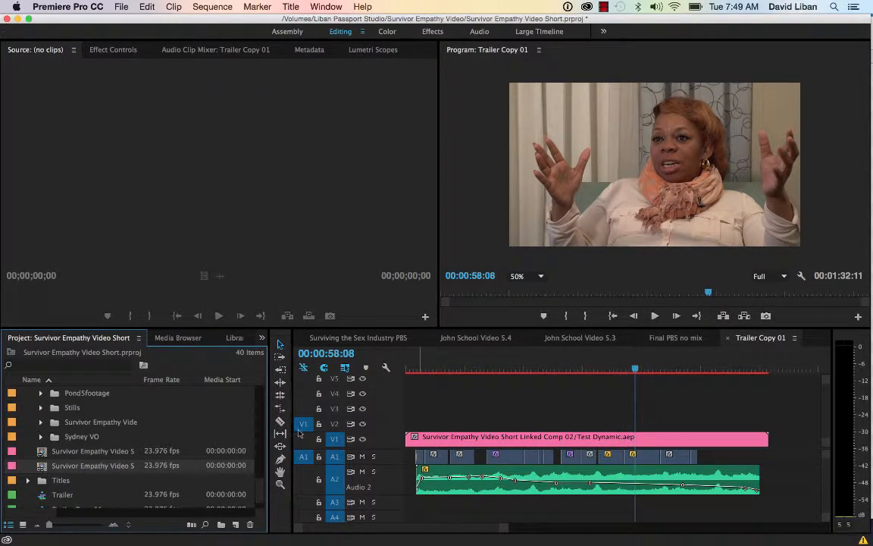
pyautogui.doubleClick(564, 441)
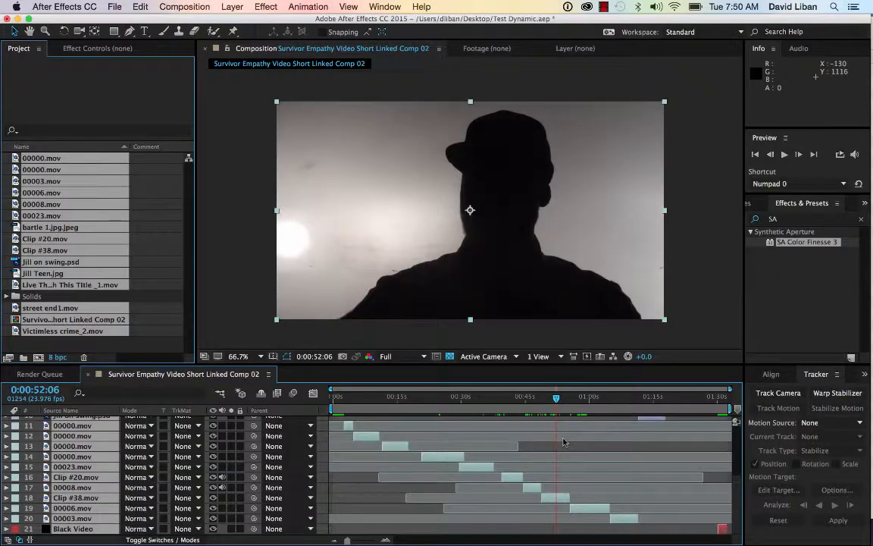
# Apply SA Color Finesse 3 to the 00008.mov layer at 0:00:46:17 and open the effect's full interface
pyautogui.moveTo(557, 397); pyautogui.dragTo(534, 404)
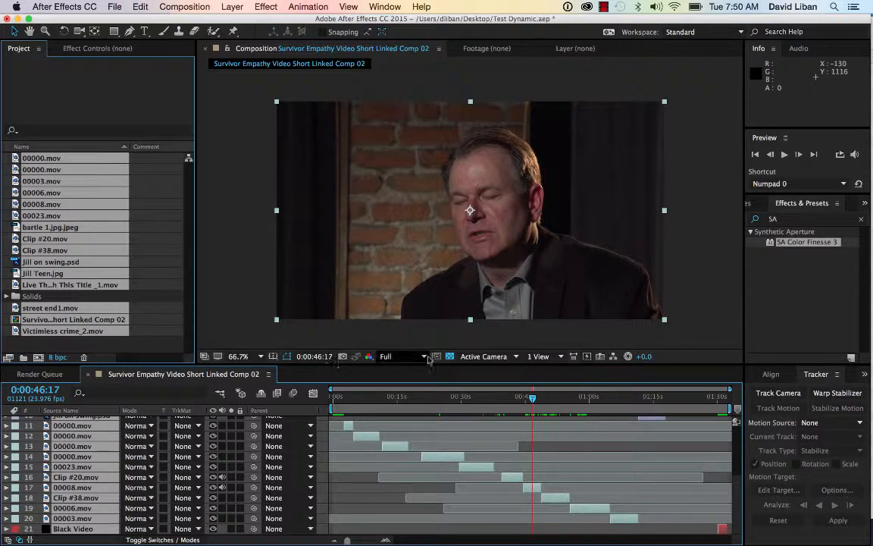
pyautogui.press('super+a')
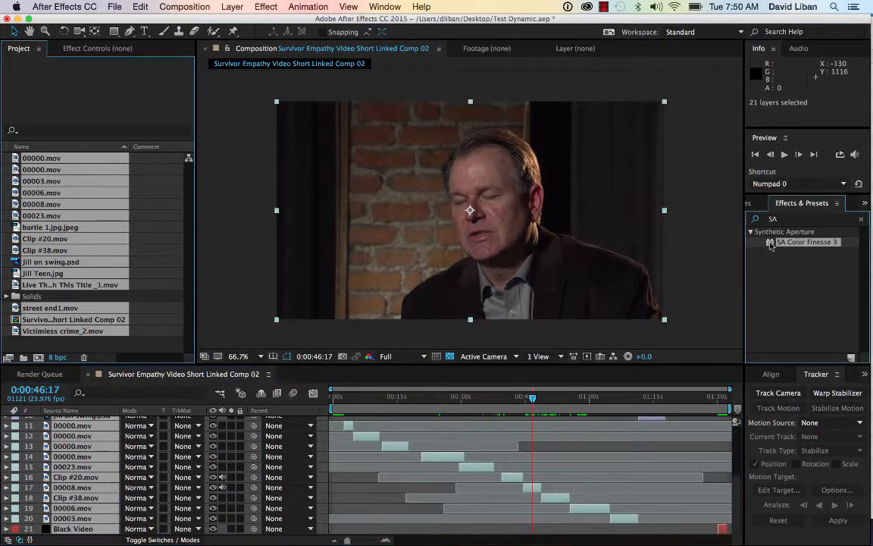
pyautogui.moveTo(792, 241); pyautogui.dragTo(567, 250)
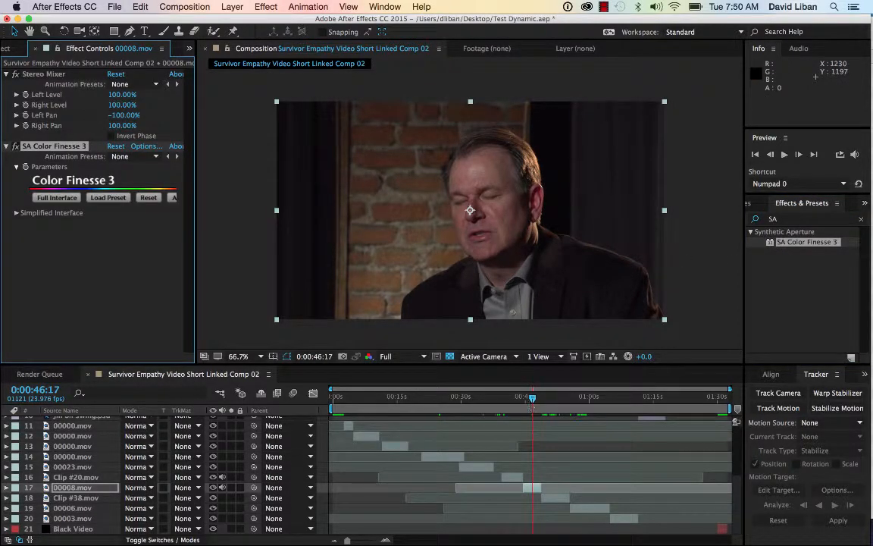
pyautogui.click(531, 487)
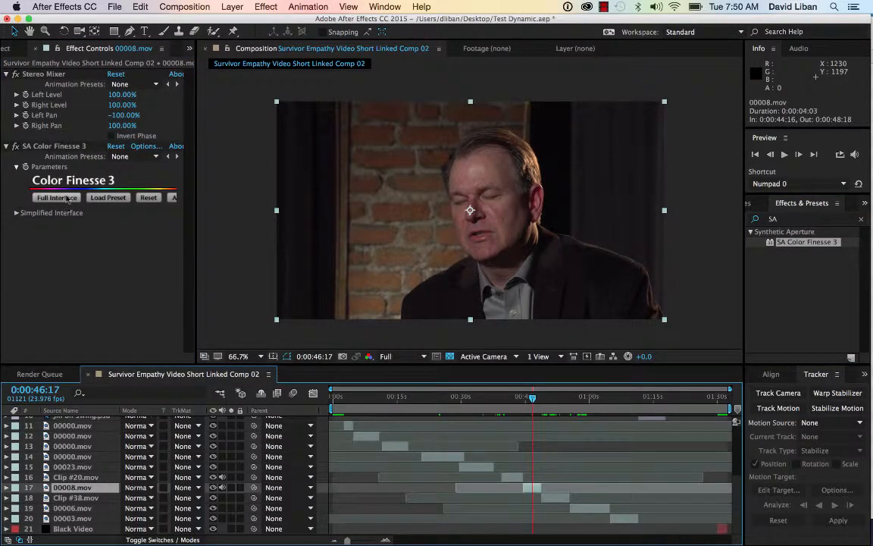
pyautogui.click(57, 197)
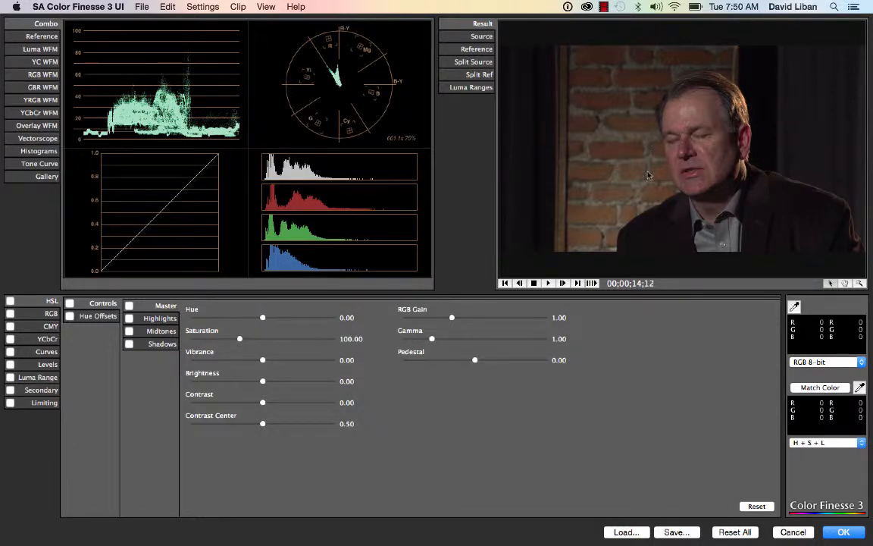
# Try a master Saturation of 0 on the clip, viewing it in Split Source with the divider moved across the man's face
pyautogui.click(477, 63)
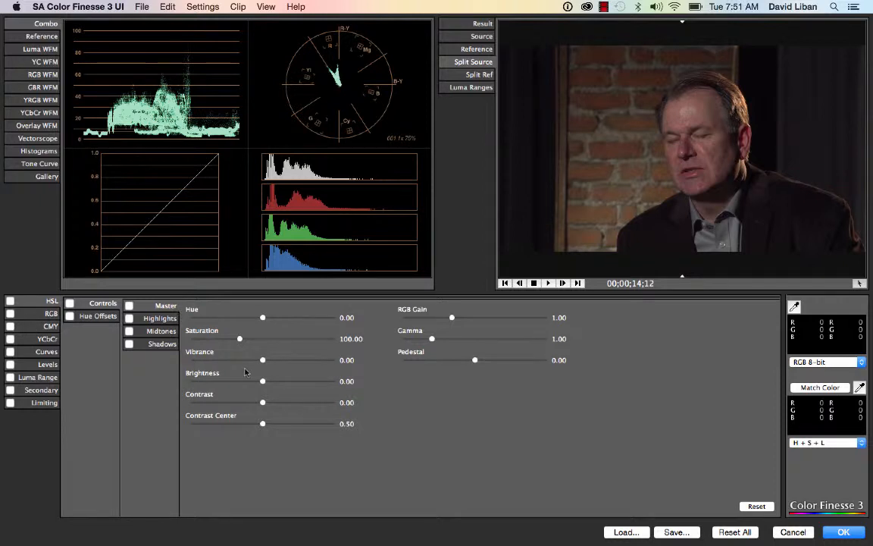
pyautogui.moveTo(240, 338); pyautogui.dragTo(194, 338)
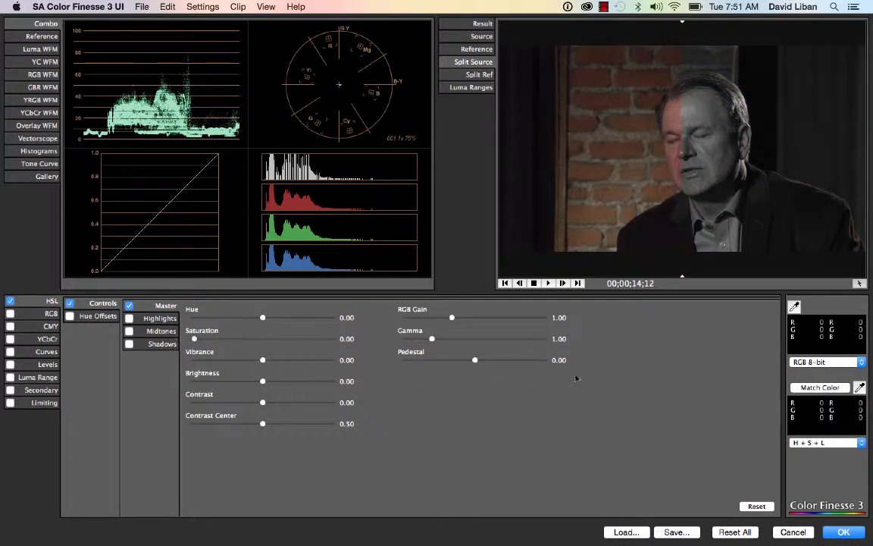
pyautogui.moveTo(682, 22); pyautogui.dragTo(709, 22)
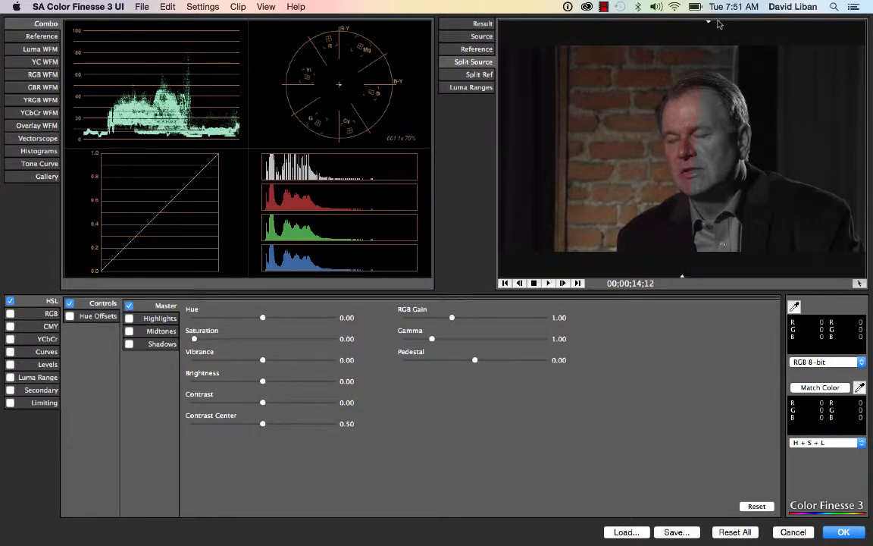
# Compare the desaturated clip in the Result, Source and Split Source views, and reset the HSL adjustments
pyautogui.click(454, 26)
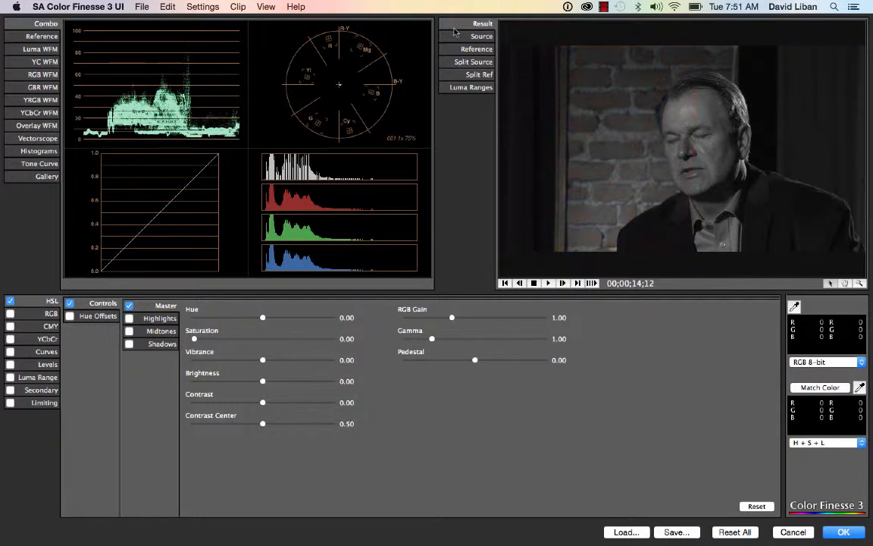
pyautogui.click(459, 38)
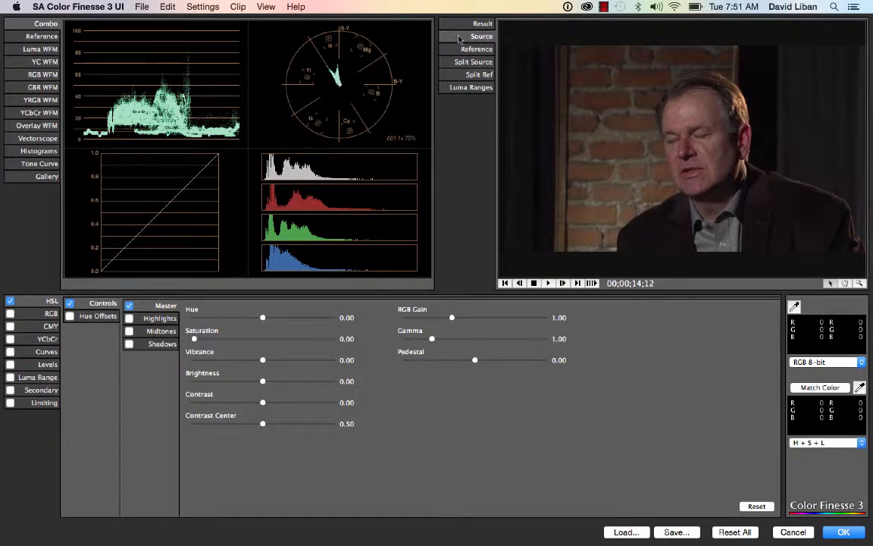
pyautogui.click(464, 63)
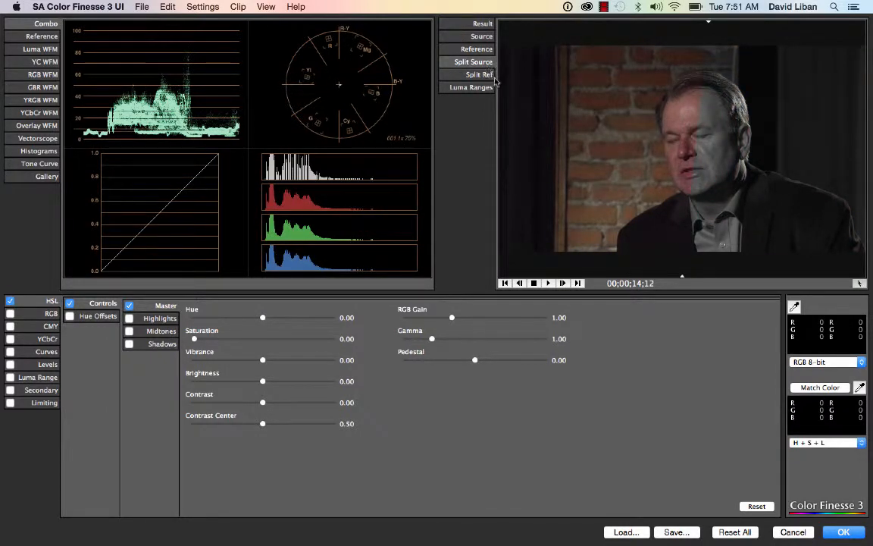
pyautogui.moveTo(707, 23); pyautogui.dragTo(684, 35)
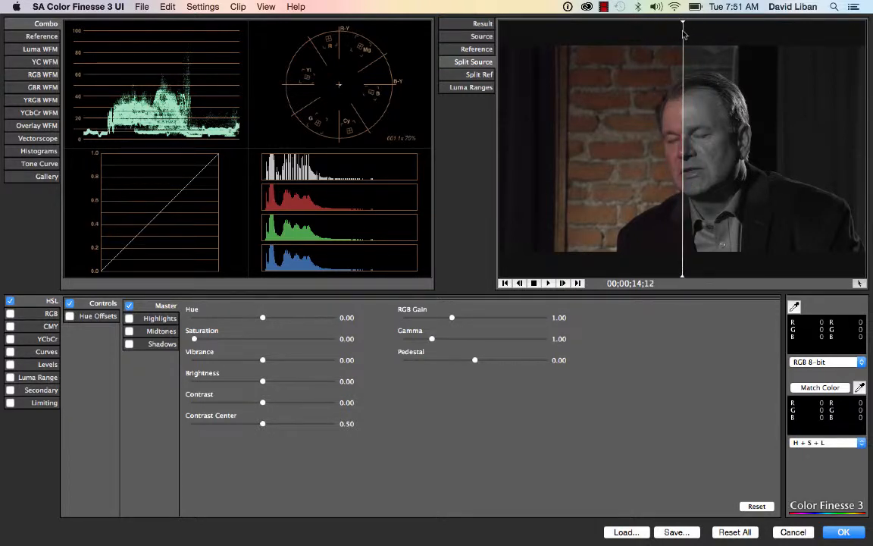
pyautogui.click(482, 23)
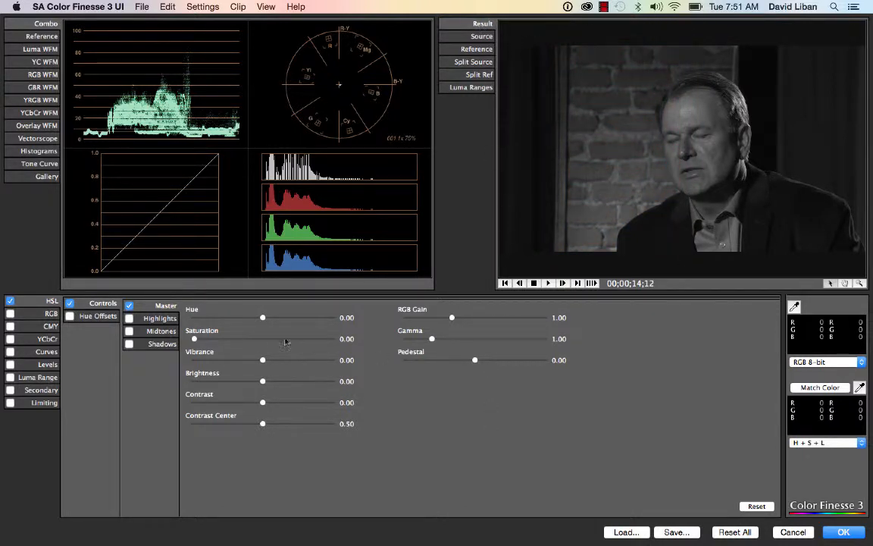
pyautogui.click(756, 506)
# Try a slight midpoint adjustment on the Master RGB curve and disable the Curves correction
pyautogui.click(46, 352)
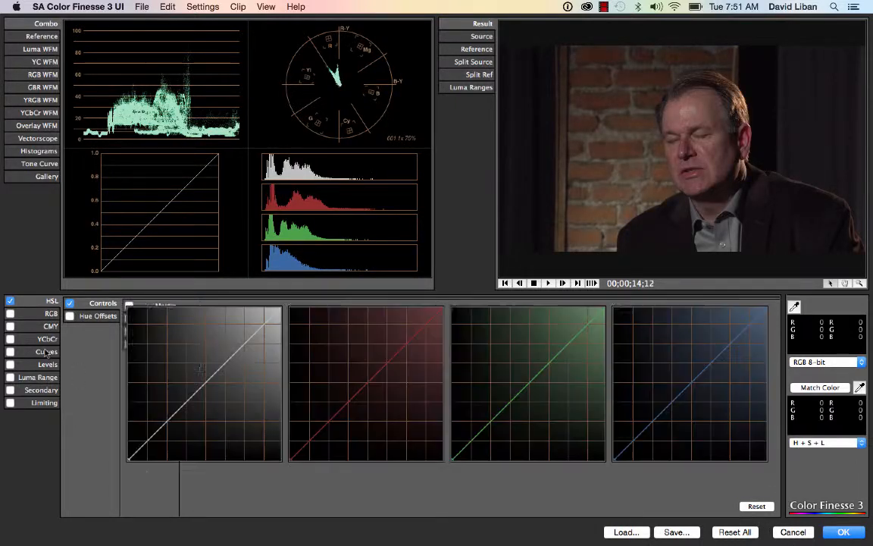
pyautogui.moveTo(220, 369)
pyautogui.mouseDown()
pyautogui.moveTo(218, 380)
pyautogui.moveTo(211, 374)
pyautogui.mouseUp()
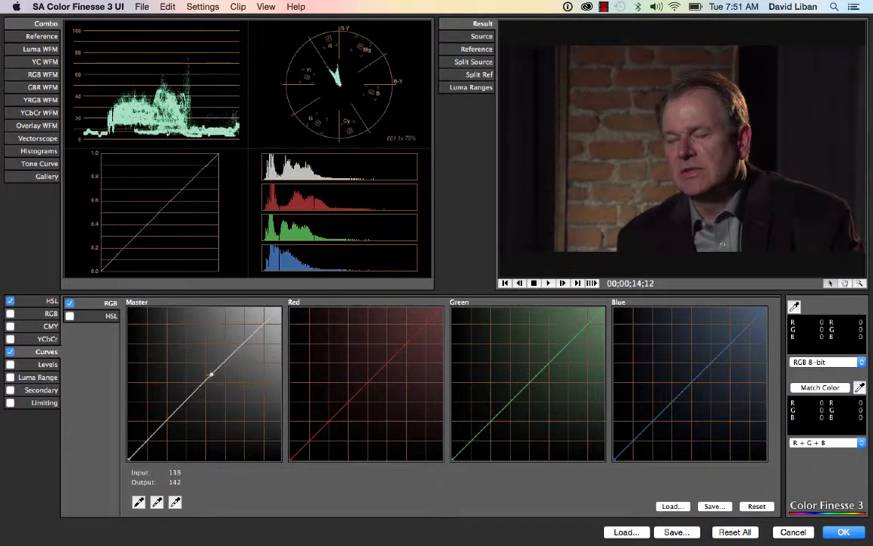
pyautogui.click(10, 351)
# Set the master HSL Saturation to 0, accept the Color Finesse correction, and save the After Effects project
pyautogui.click(52, 302)
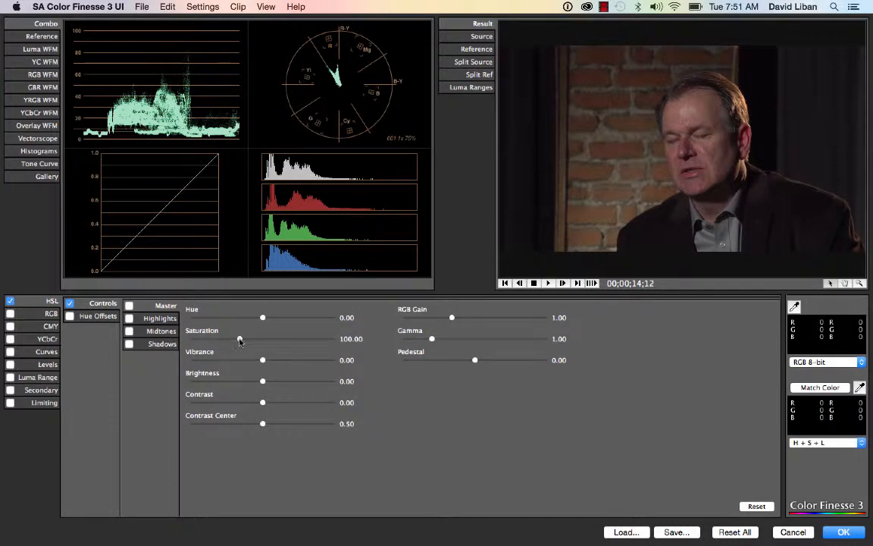
pyautogui.moveTo(240, 341); pyautogui.dragTo(171, 336)
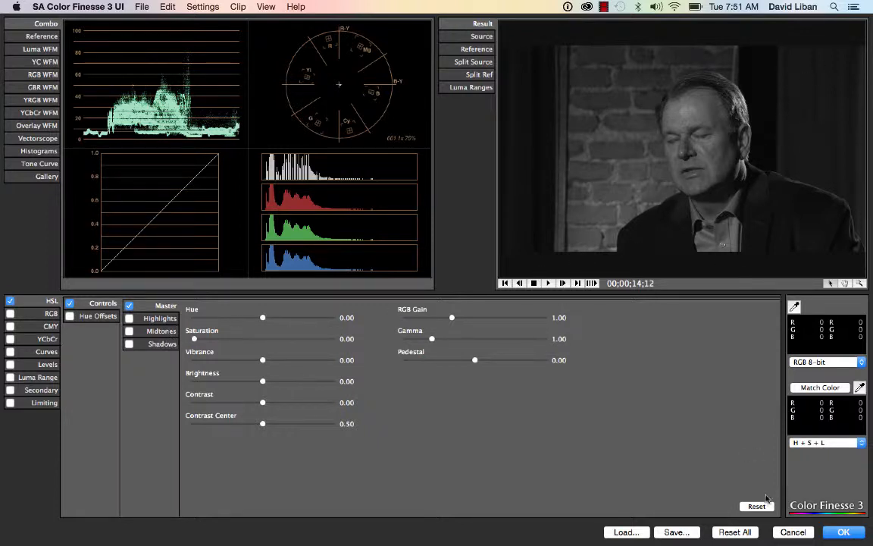
pyautogui.click(843, 534)
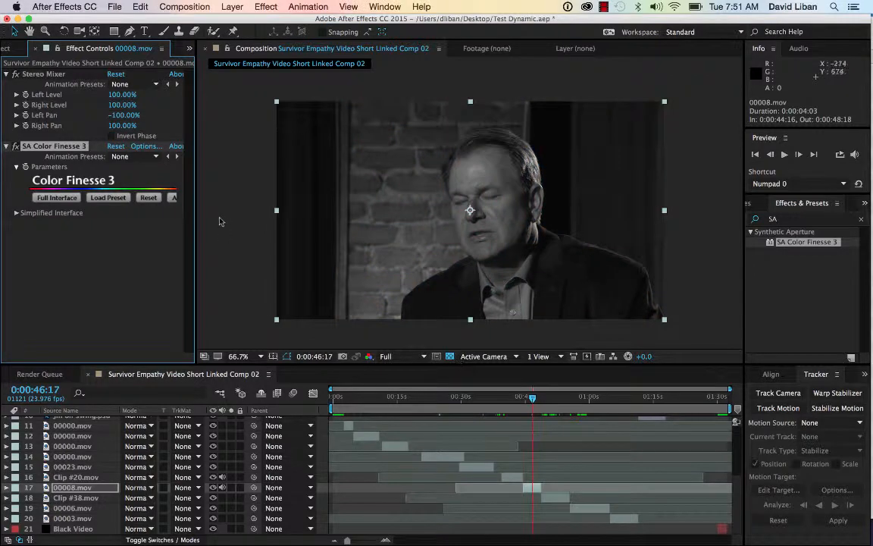
pyautogui.click(114, 7)
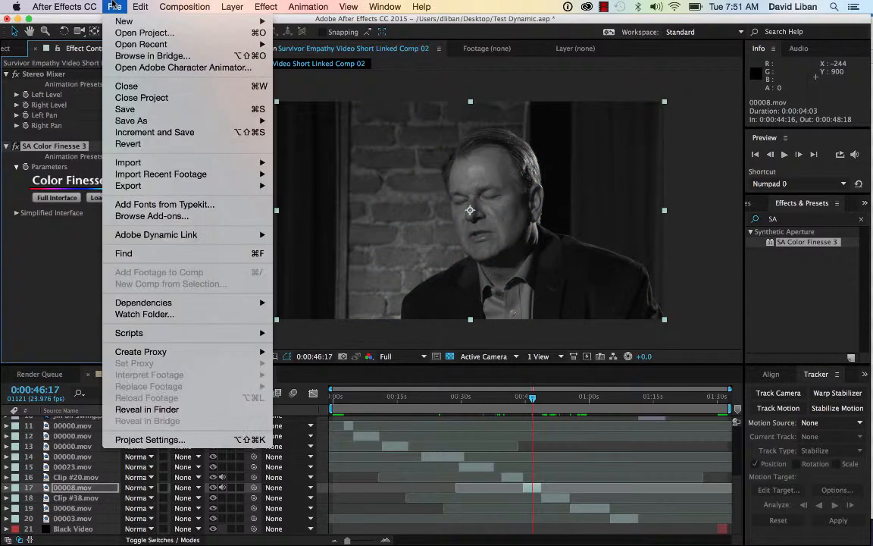
pyautogui.click(129, 110)
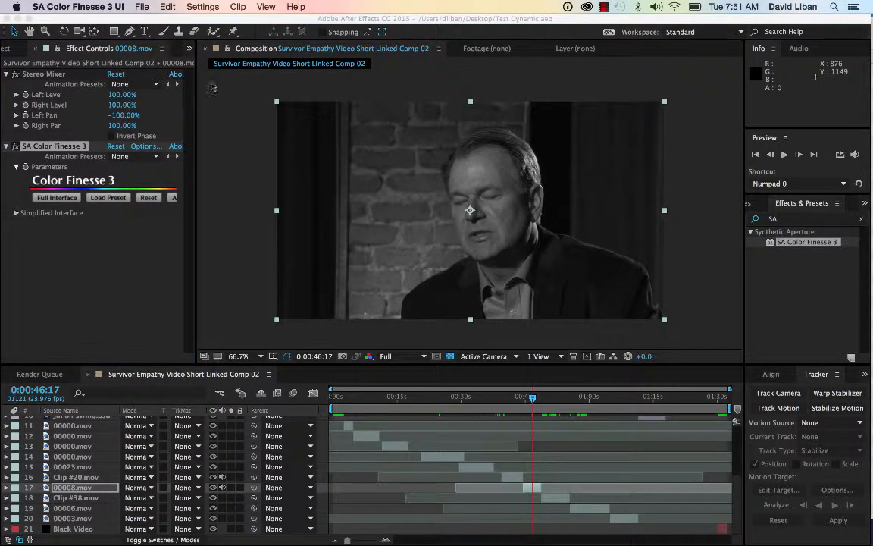
# Switch to Premiere Pro and check the desaturated clip at 00:00:47:04 in the Program monitor and the linked composition's Source monitor
pyautogui.press('super+Tab')
pyautogui.press('super+Tab')
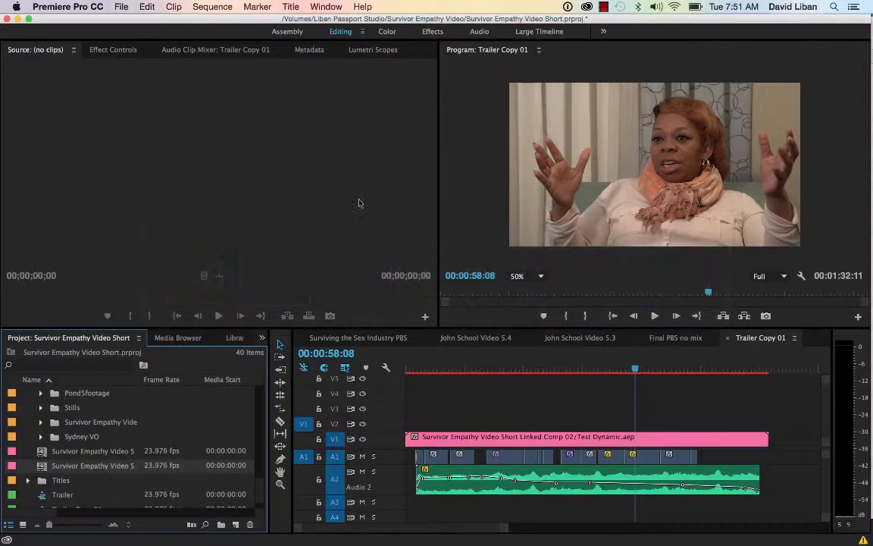
pyautogui.moveTo(633, 371); pyautogui.dragTo(591, 379)
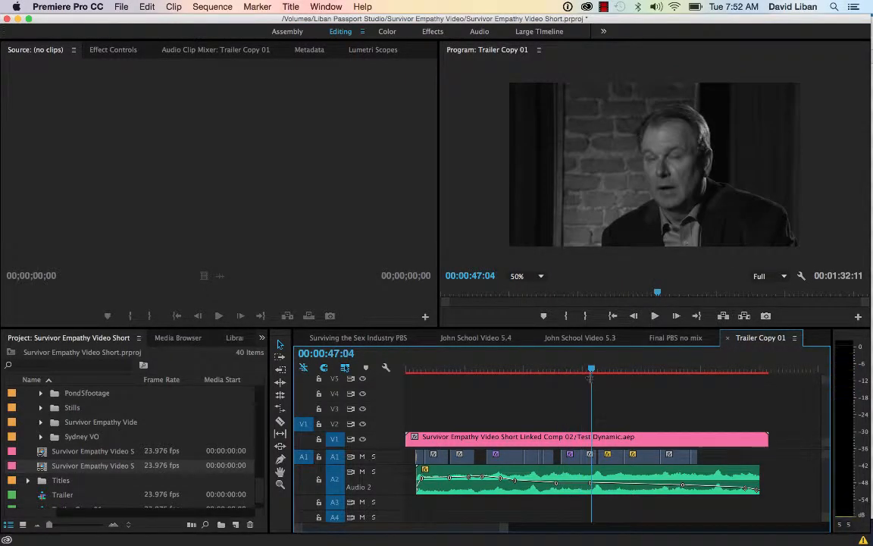
pyautogui.doubleClick(582, 444)
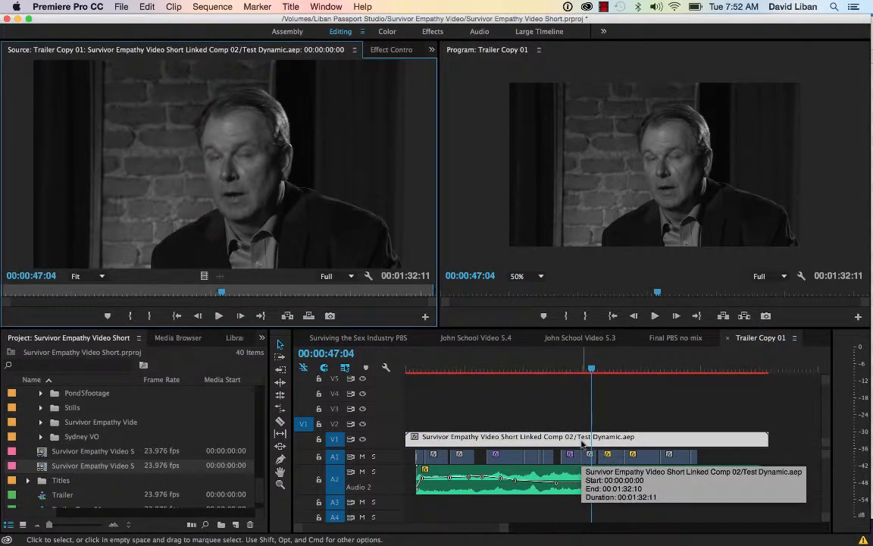
pyautogui.click(501, 442)
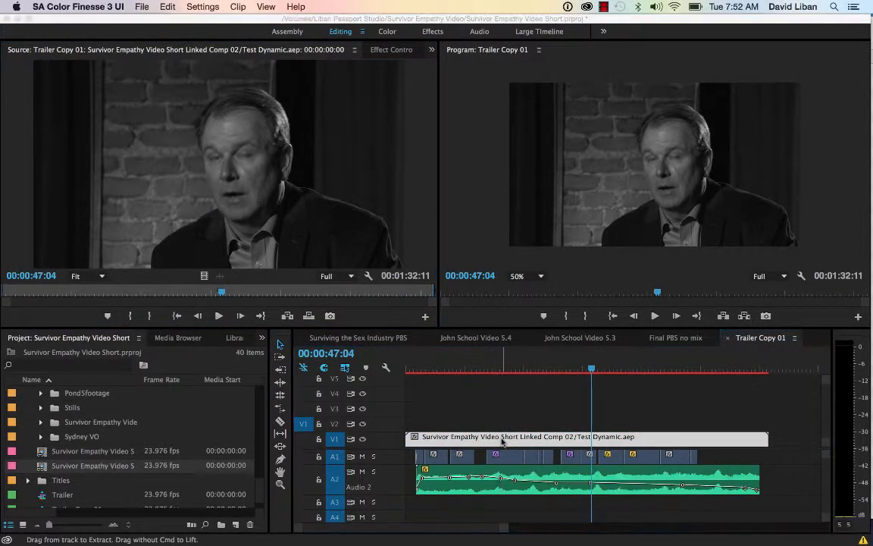
pyautogui.click(510, 406)
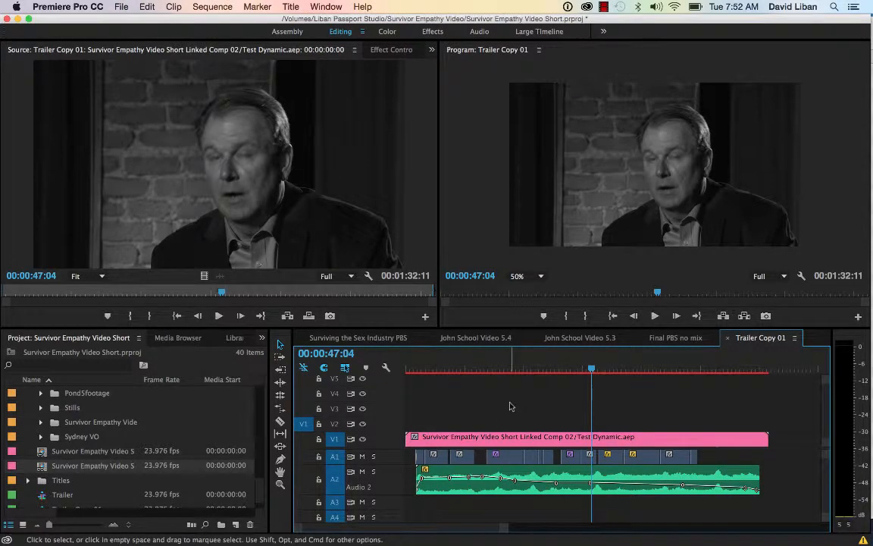
# Return to After Effects, apply SA Color Finesse 3 to the Clip #38.mov layer at 0:00:52:23, and open the full interface
pyautogui.press('super+Tab')
pyautogui.press('super+Tab')
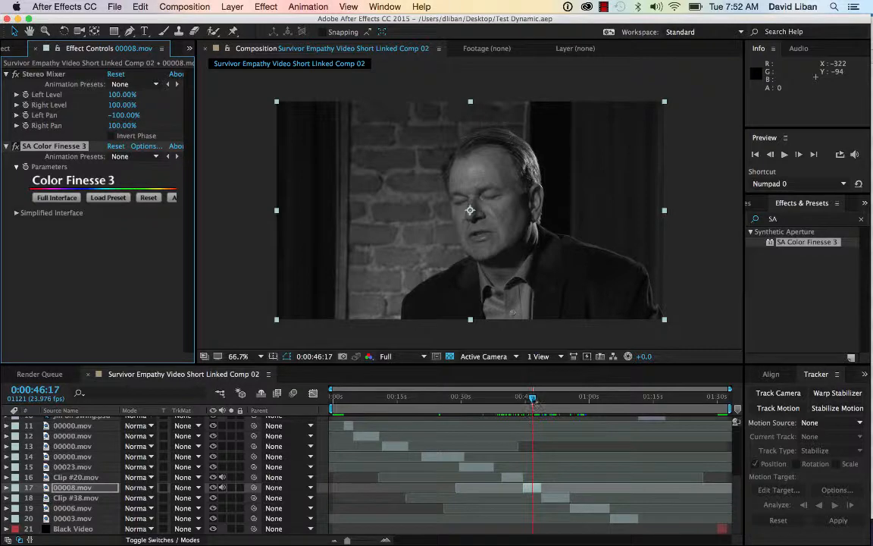
pyautogui.moveTo(532, 399); pyautogui.dragTo(562, 400)
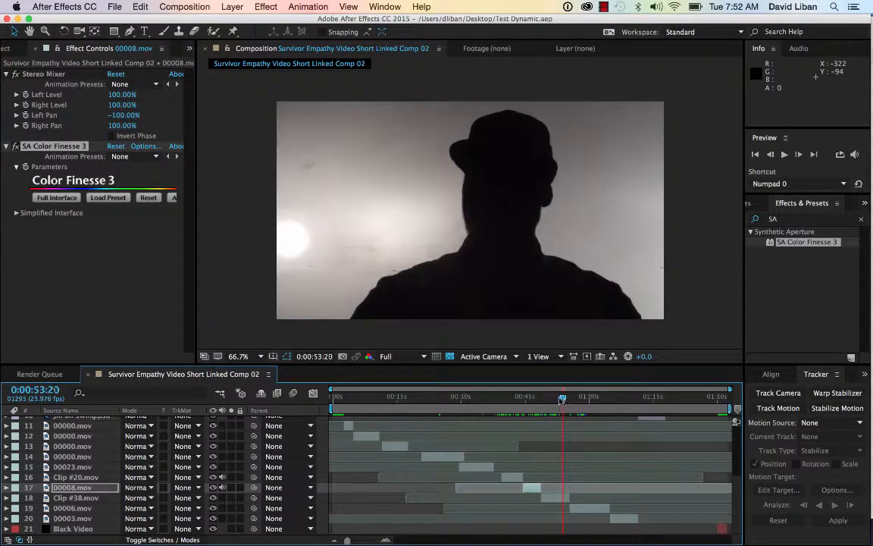
pyautogui.click(552, 502)
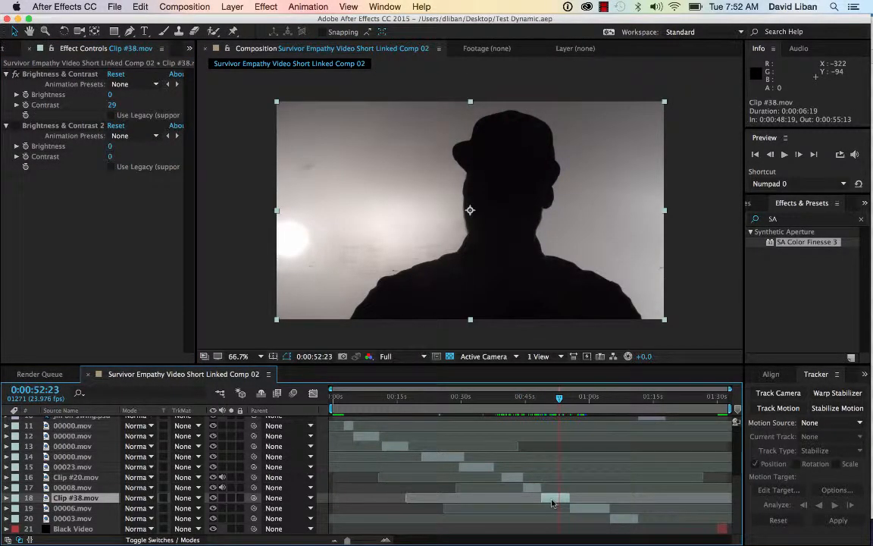
pyautogui.moveTo(805, 242); pyautogui.dragTo(254, 236)
pyautogui.click(67, 228)
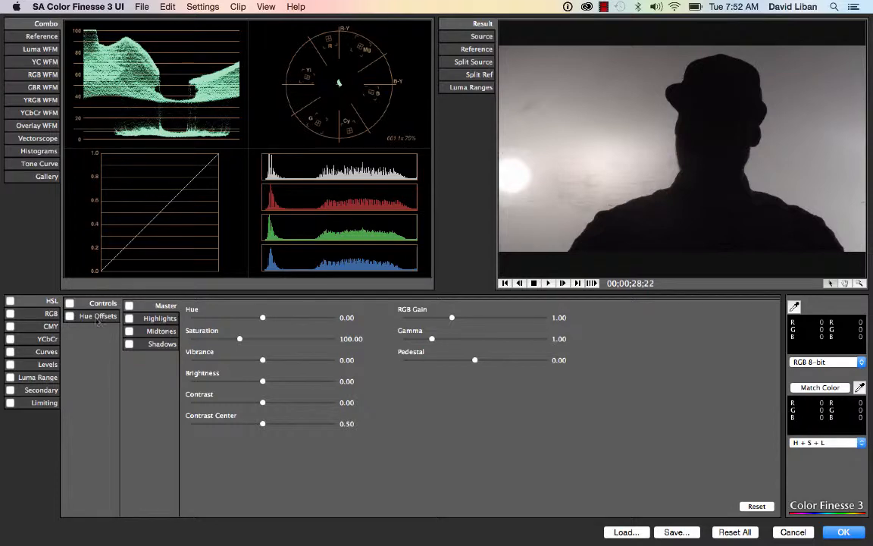
# Tint the clip blue with Hue Offsets, Shadows hue 151.52 and Midtones hue 143.43 at strength 1.00, and save the project
pyautogui.click(89, 317)
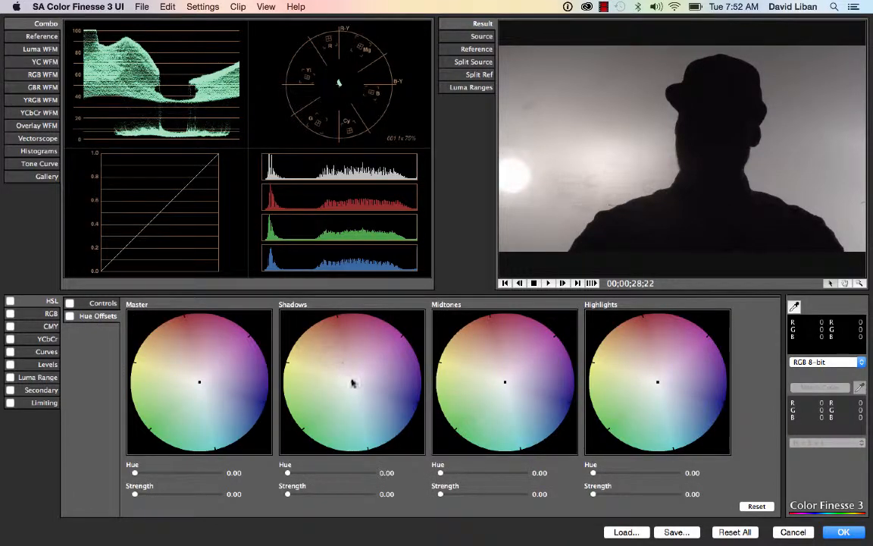
pyautogui.moveTo(352, 382); pyautogui.dragTo(429, 468)
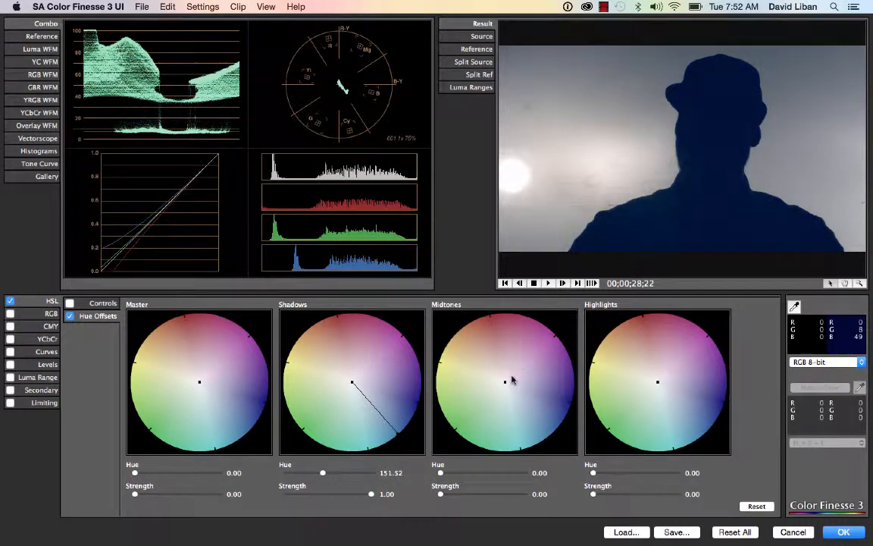
pyautogui.moveTo(506, 382); pyautogui.dragTo(623, 486)
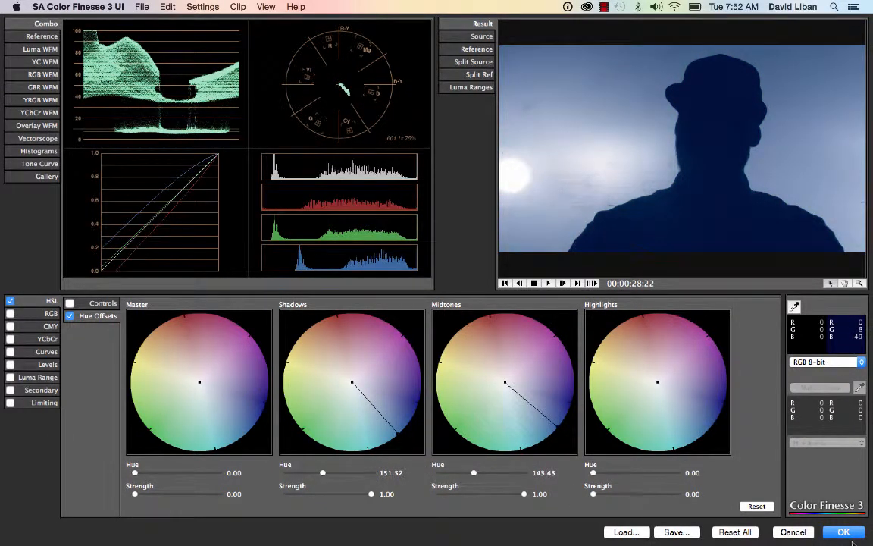
pyautogui.click(844, 532)
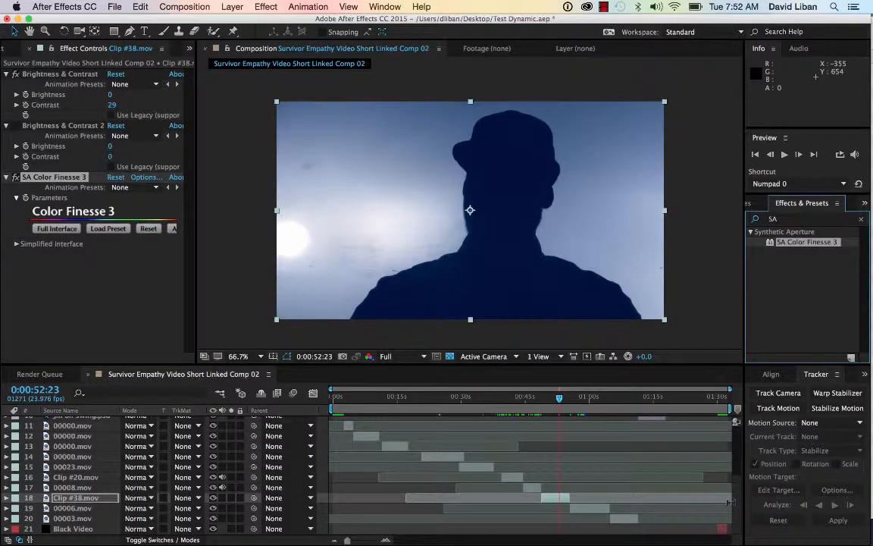
pyautogui.press('super+s')
# Switch to Premiere Pro and check the blue-tinted silhouette clip at 00:00:52:02 in the Trailer Copy 01 sequence
pyautogui.press('super+Tab')
pyautogui.press('super+Tab')
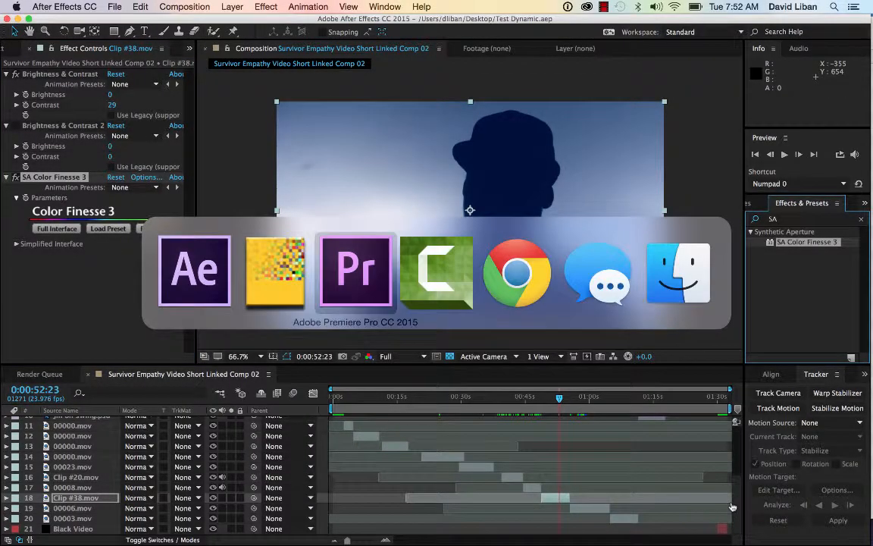
pyautogui.moveTo(585, 356); pyautogui.dragTo(610, 365)
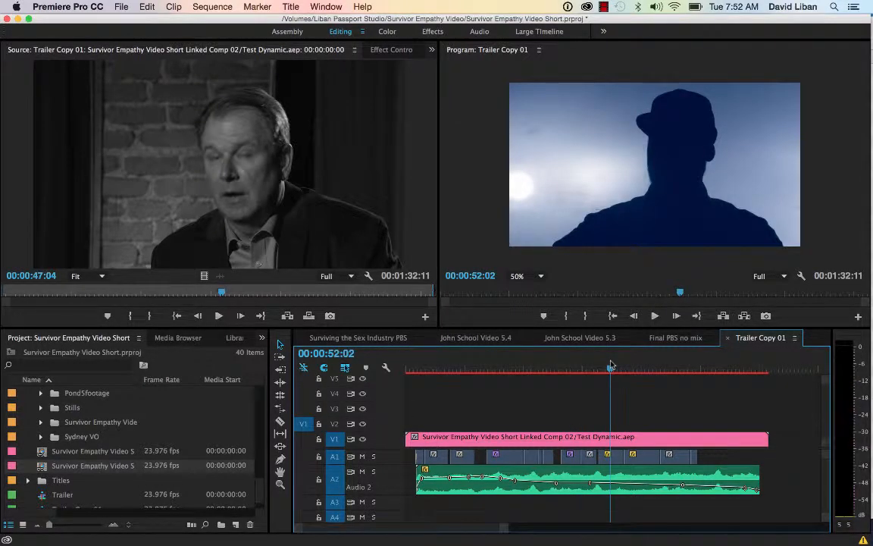